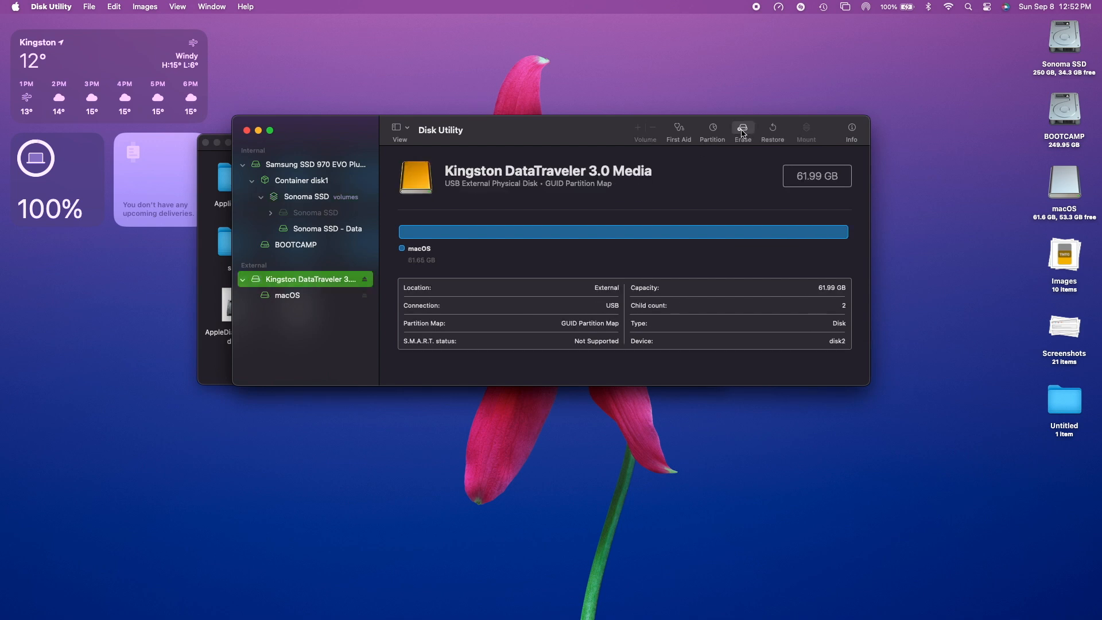
Erase the Kingston stick as an APFS volume named macOS with GUID Partition Map.
left_click(742, 129)
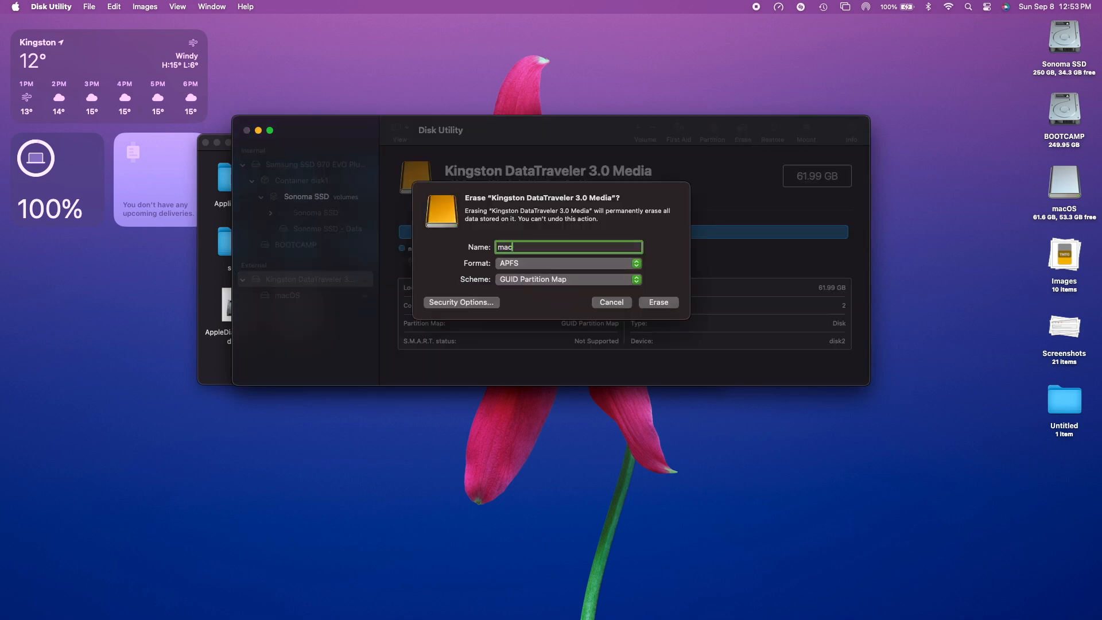
left_click(656, 303)
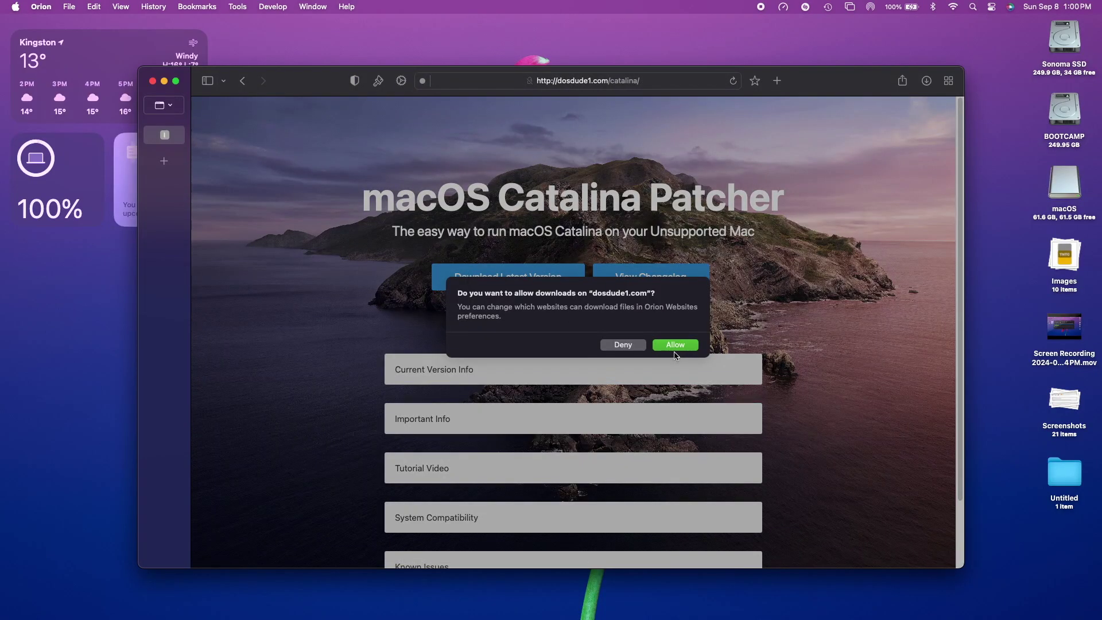
Allow the macOS Catalina Patcher download from the dosdude1 Catalina page.
left_click(676, 344)
left_click(926, 80)
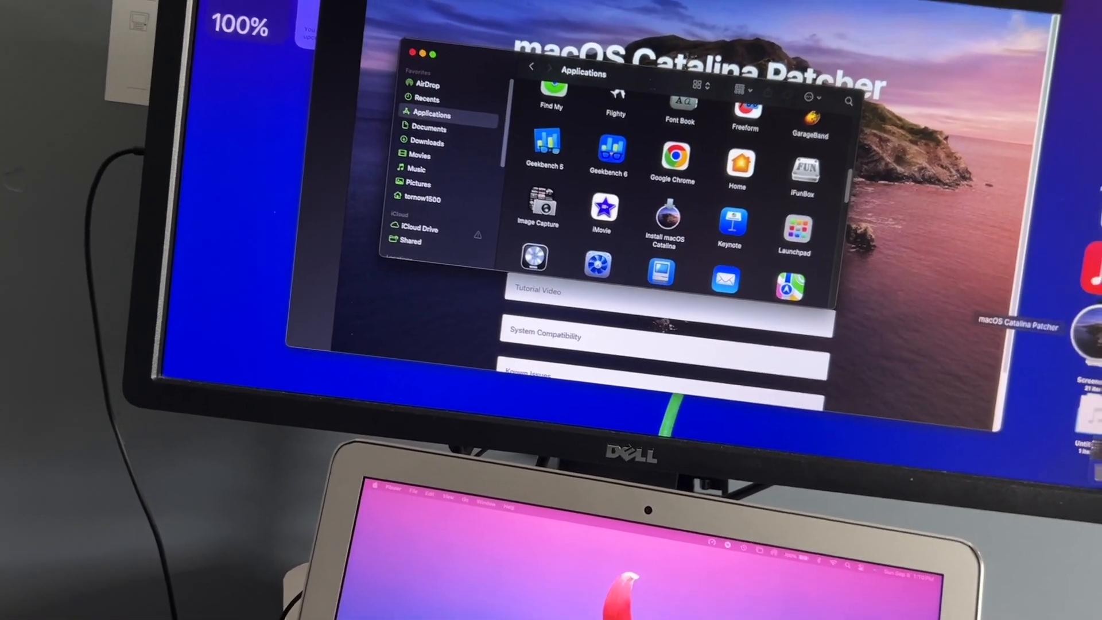
Write a bootable Install macOS Catalina installer to the macOS volume, confirming the erase.
left_click(675, 325)
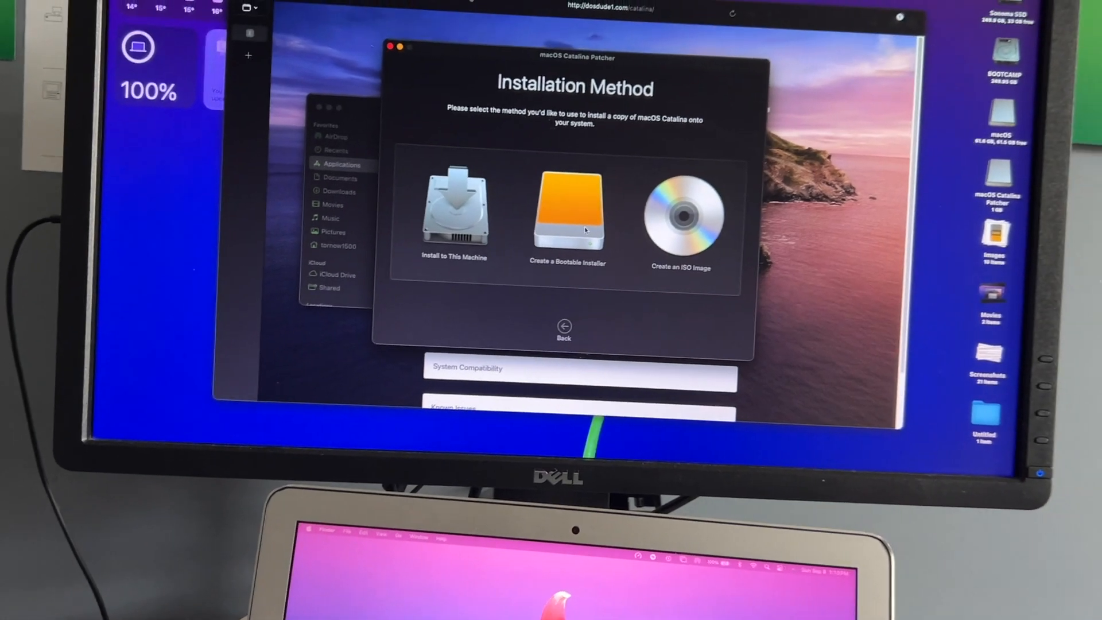
left_click(562, 234)
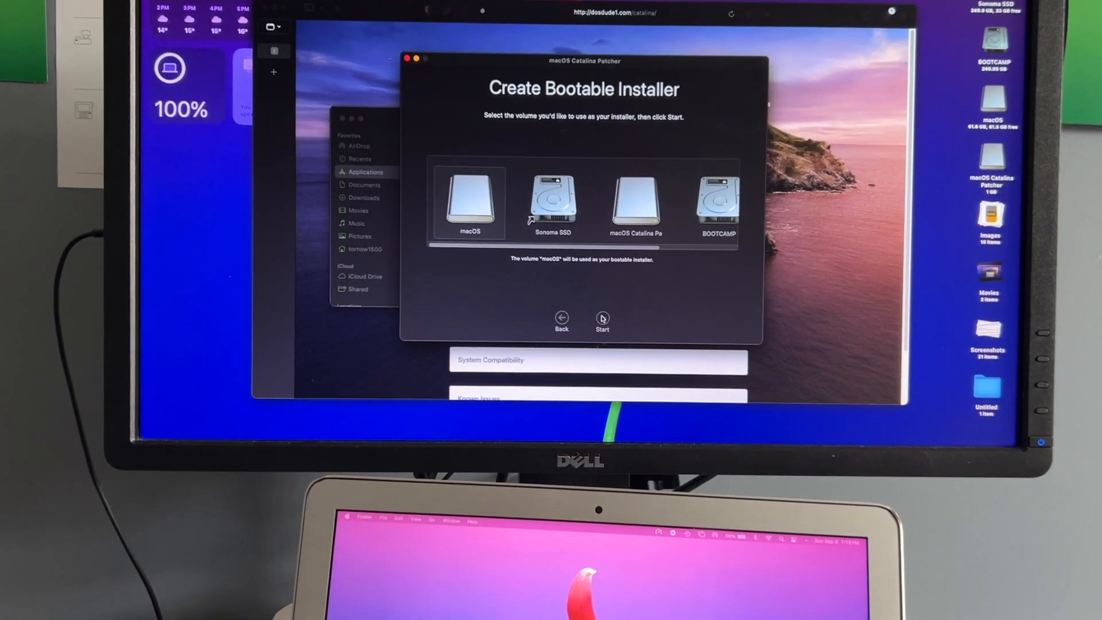
left_click(598, 331)
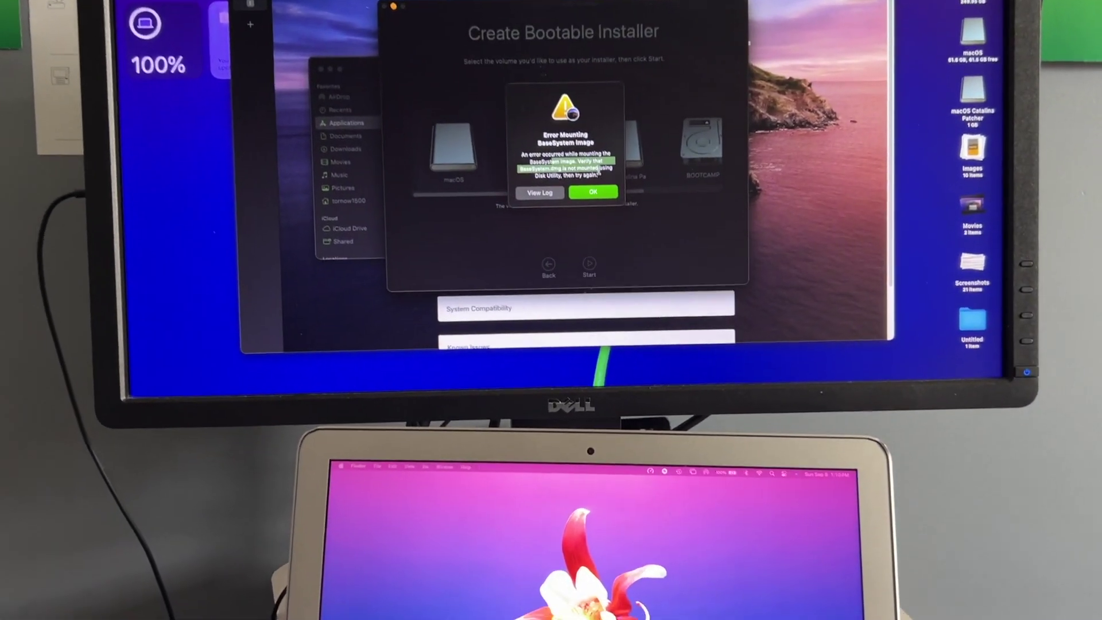
left_click_drag(542, 217, 582, 240)
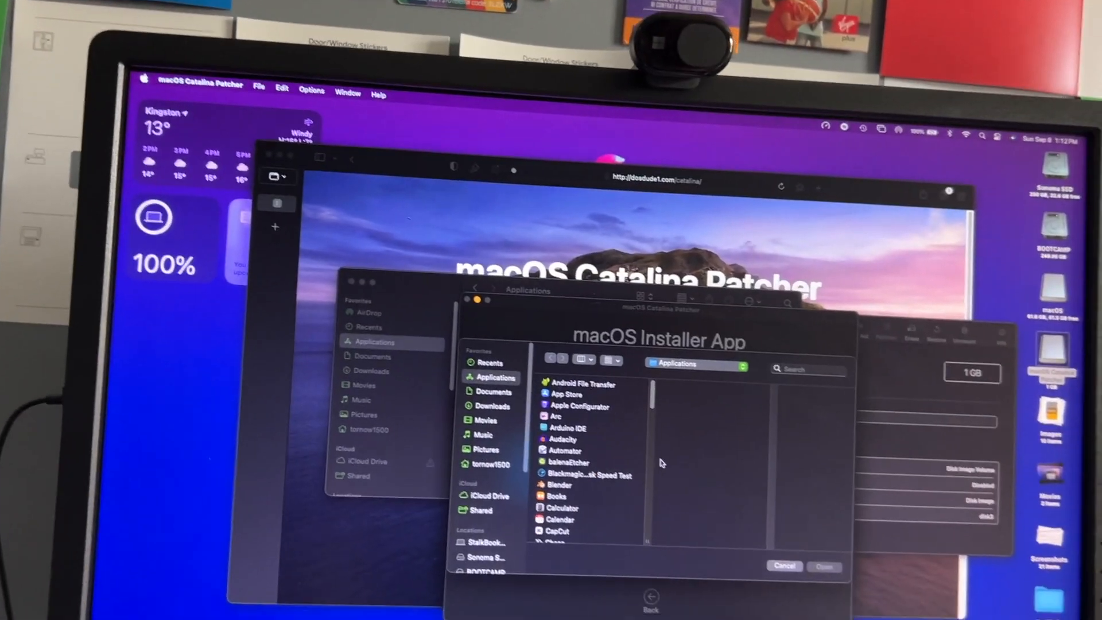
scroll(568, 413, "down", 5)
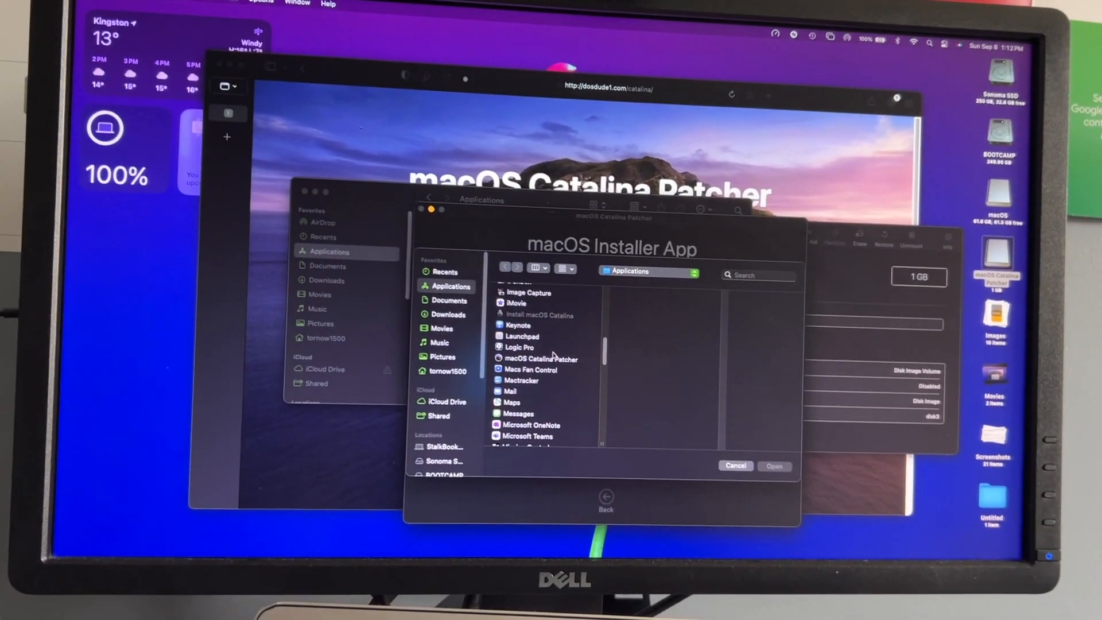
scroll(546, 353, "up", 5)
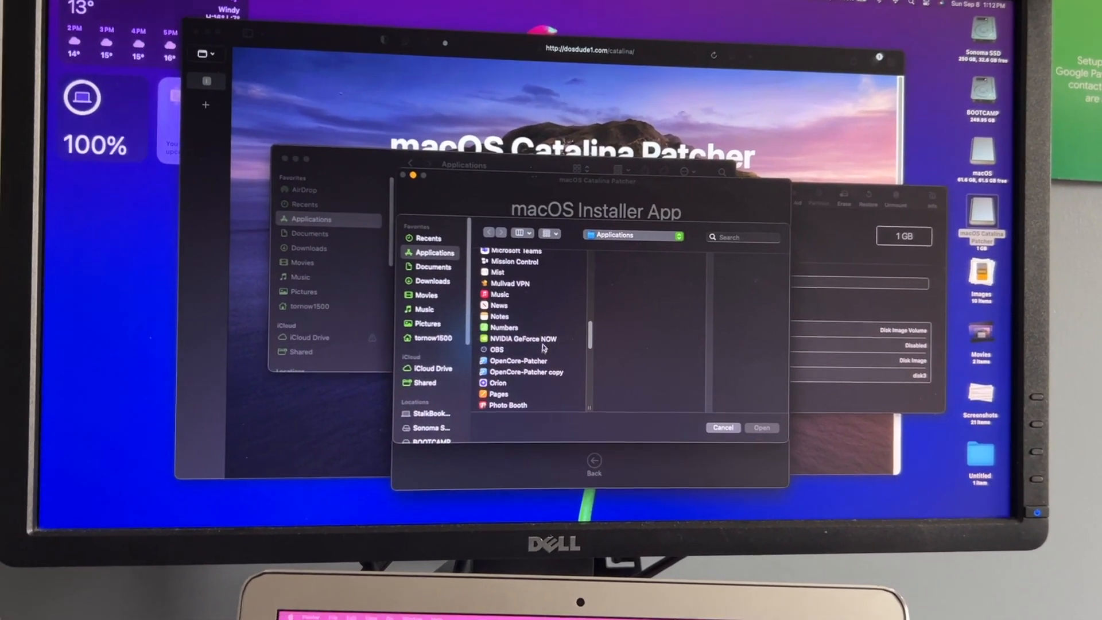
left_click_drag(587, 337, 595, 280)
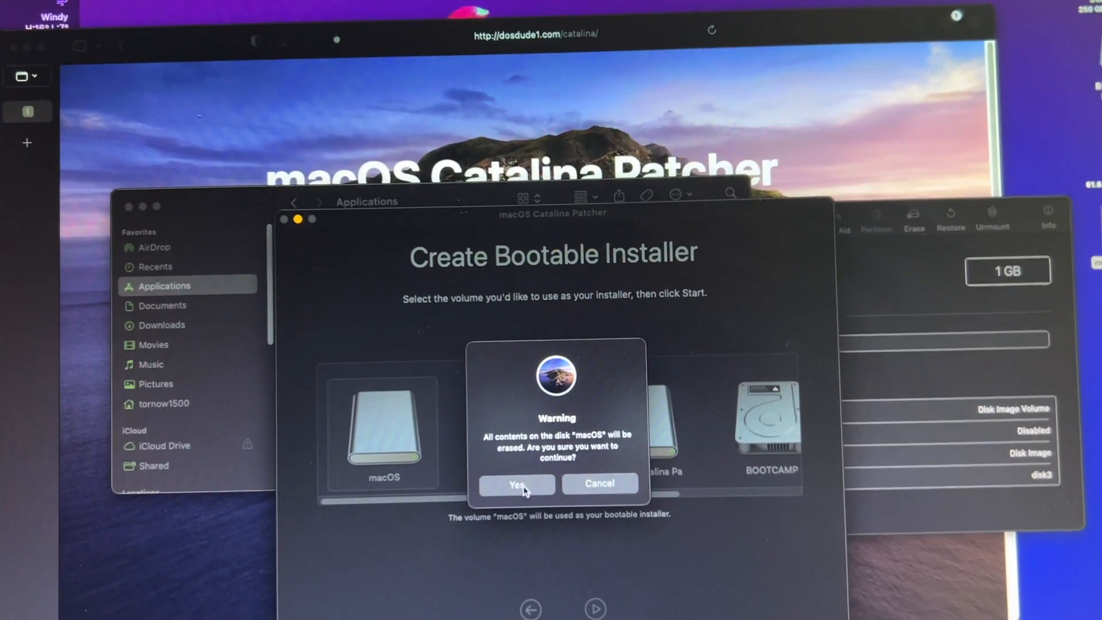
left_click(533, 448)
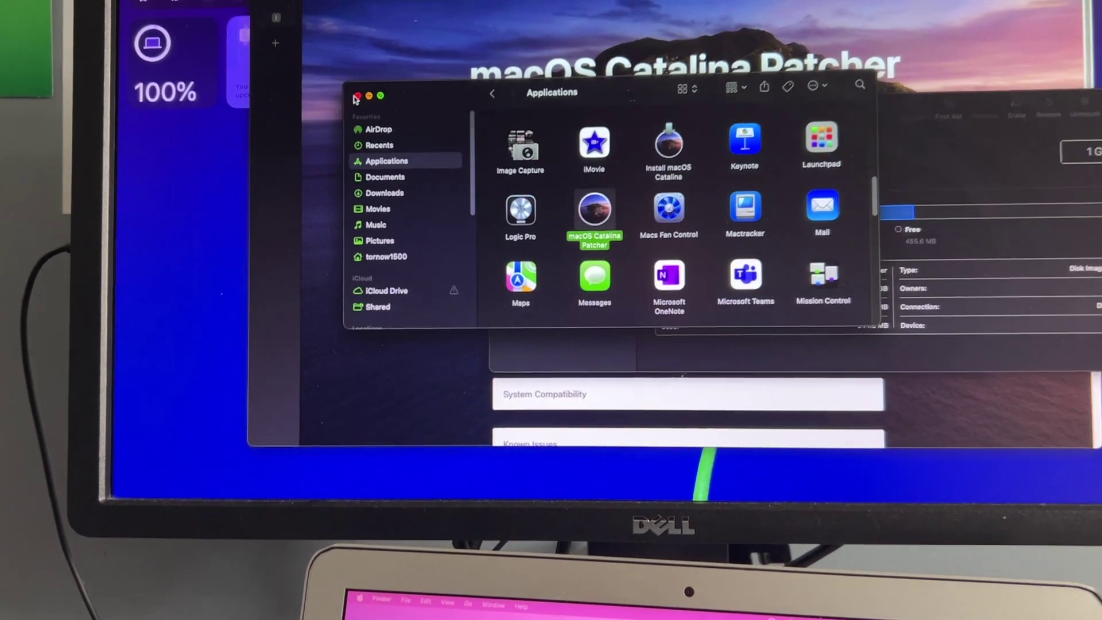
Close the Finder and Disk Utility windows and quit the Orion browser.
left_click(355, 97)
left_click(489, 134)
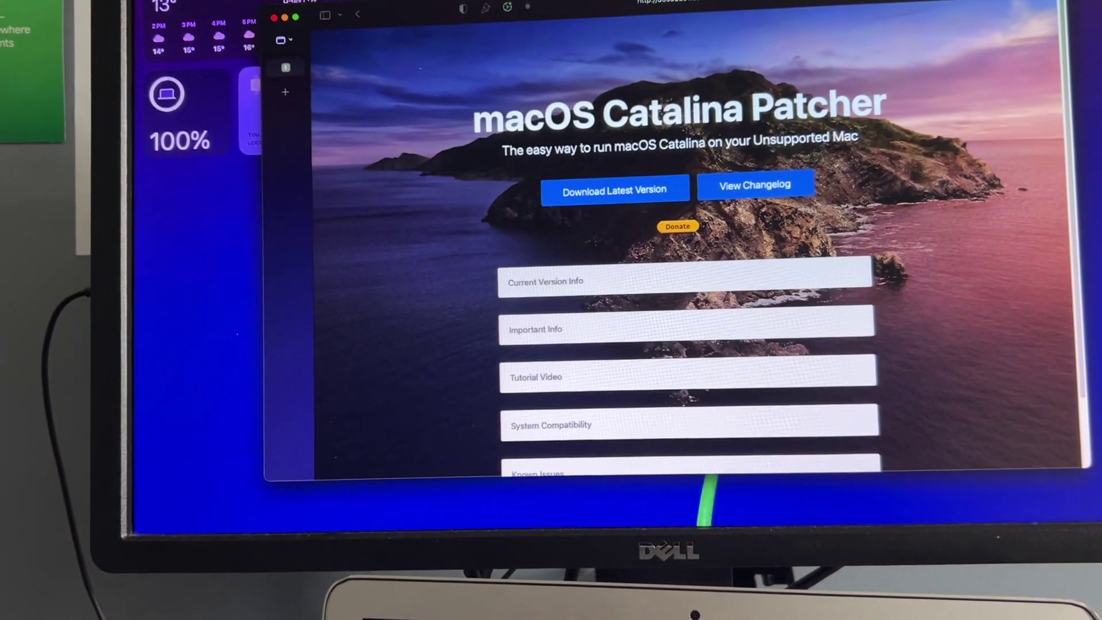
left_click(164, 4)
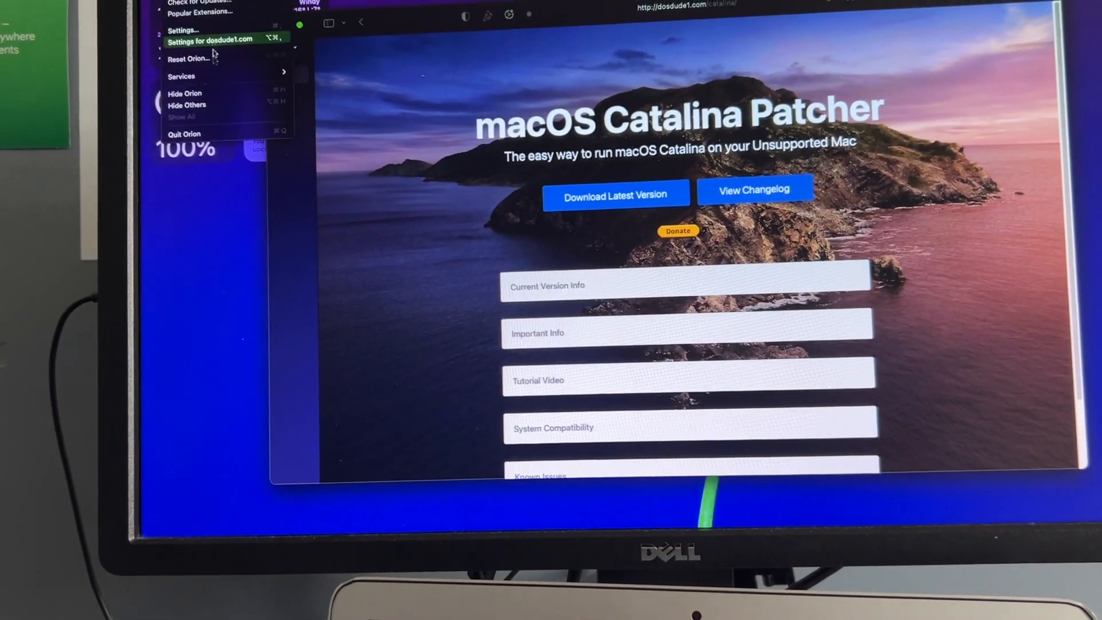
left_click(184, 112)
Restart the Mac from the Apple menu and confirm the restart.
left_click(138, 4)
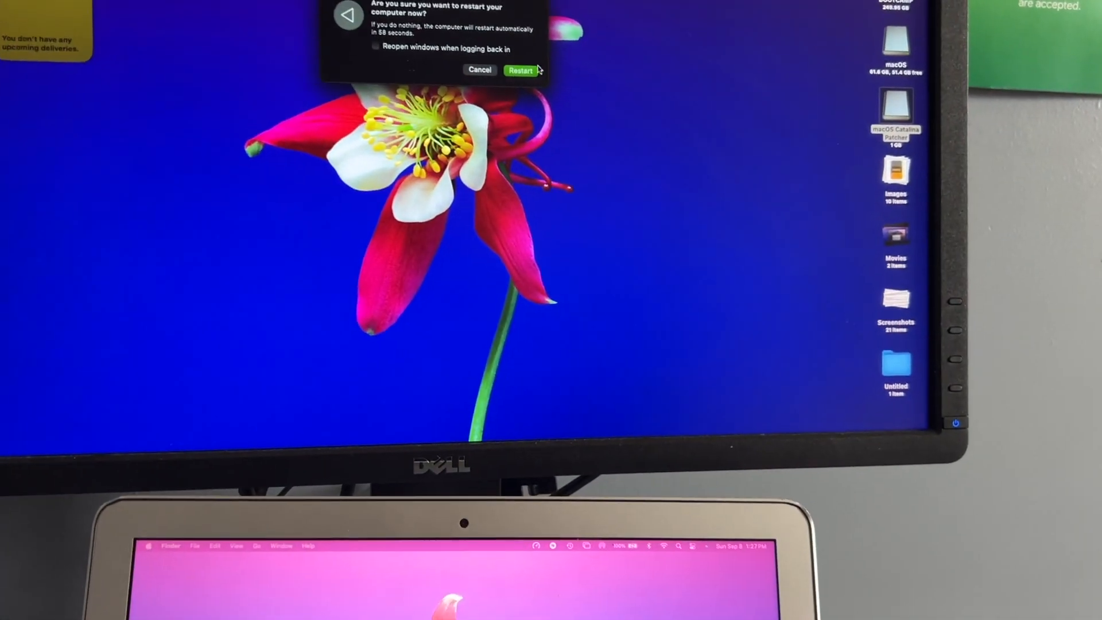
key("Return")
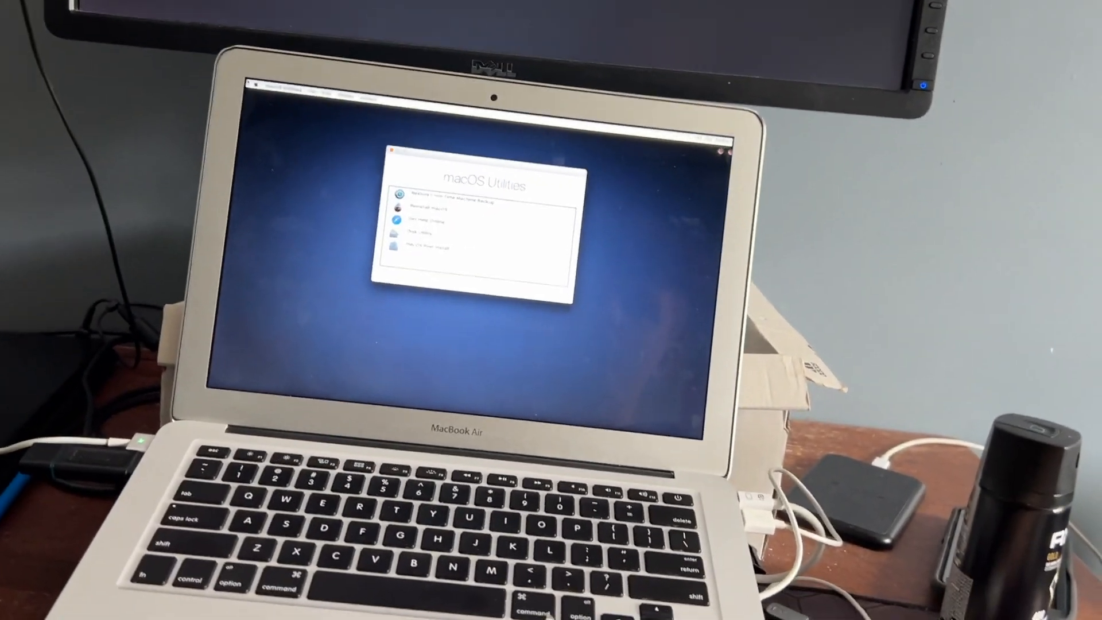
Shut down the MacBook Air from the macOS Utilities Apple menu.
left_click(269, 99)
left_click(272, 93)
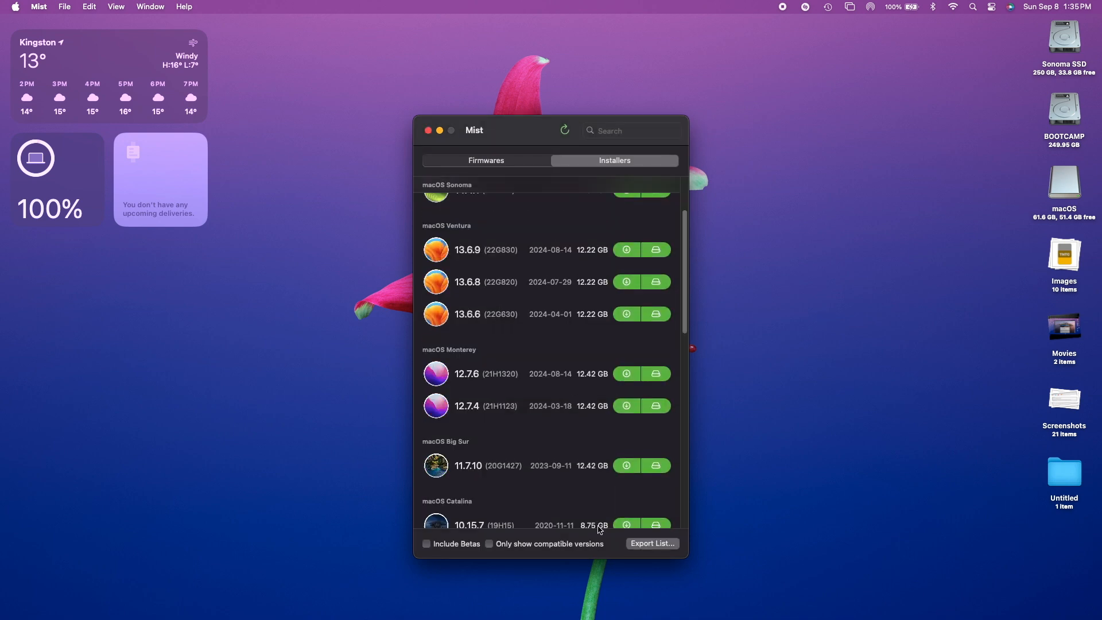
Start Mist downloads of the Big Sur 11.7.10 and Sonoma 14.6.1 installers.
left_click(627, 426)
key("Return")
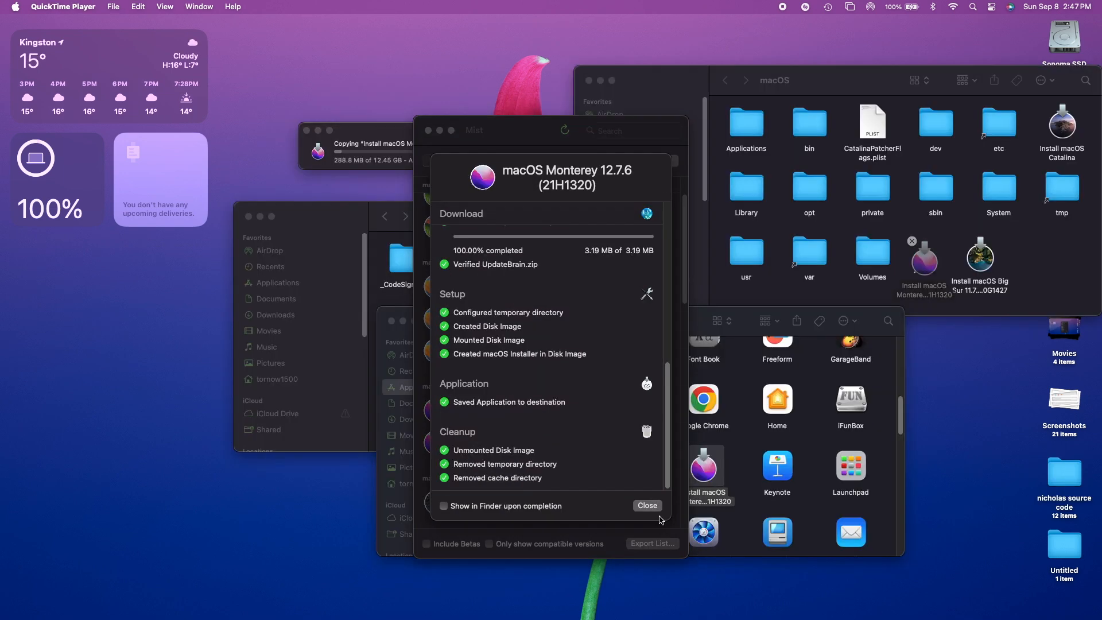
left_click(747, 341)
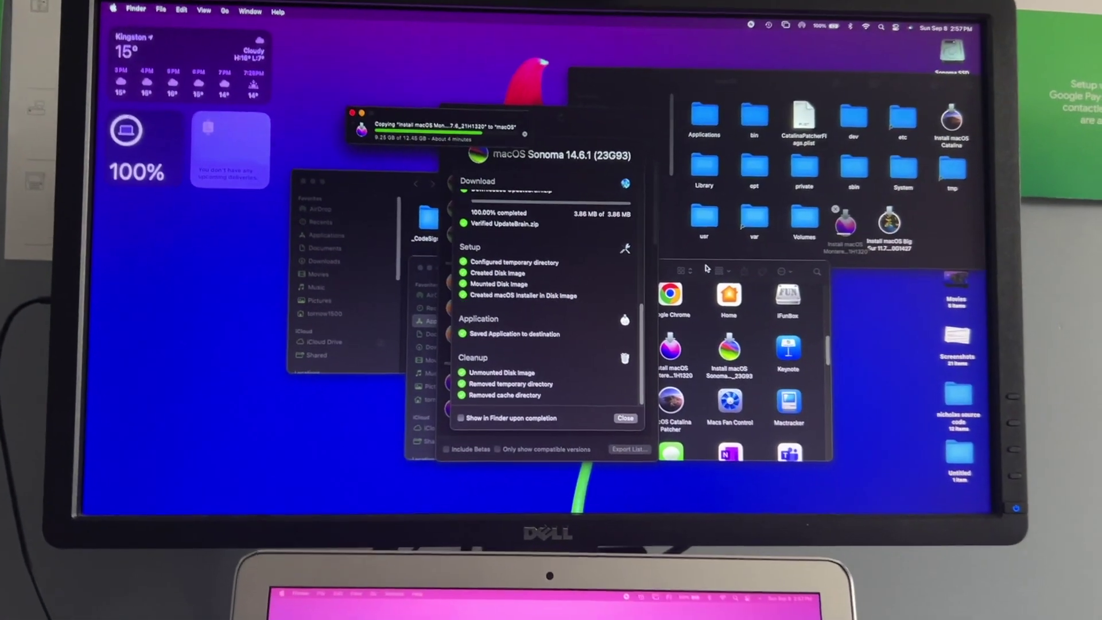
Bring the Applications window and then the macOS drive's root folder to the front.
left_click(765, 293)
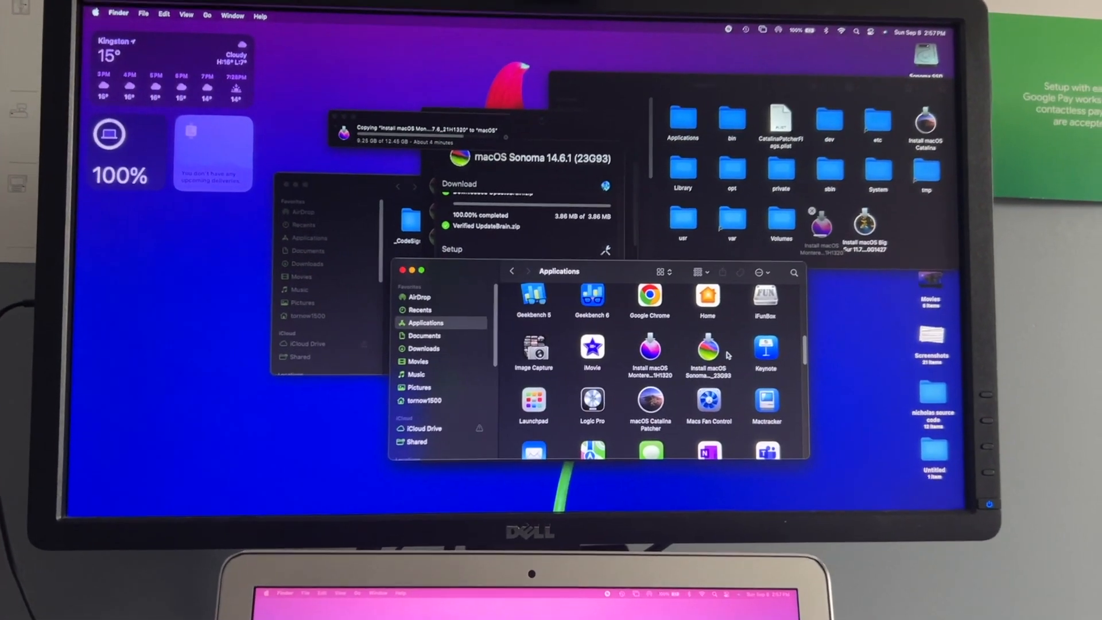
scroll(727, 353, "down", 3)
scroll(696, 379, "down", 3)
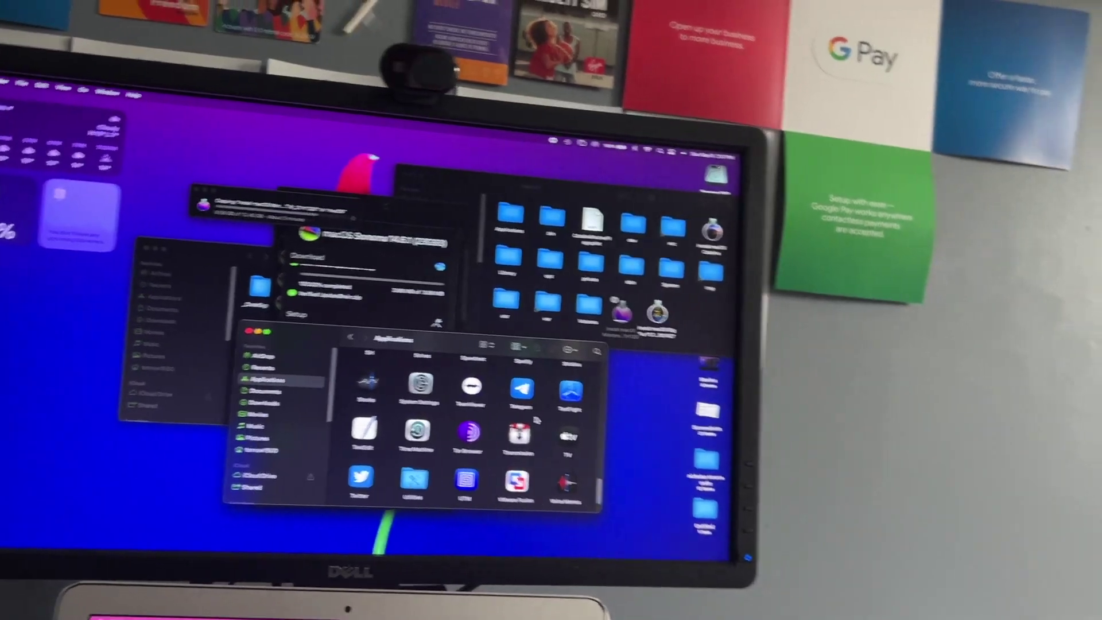
left_click(569, 181)
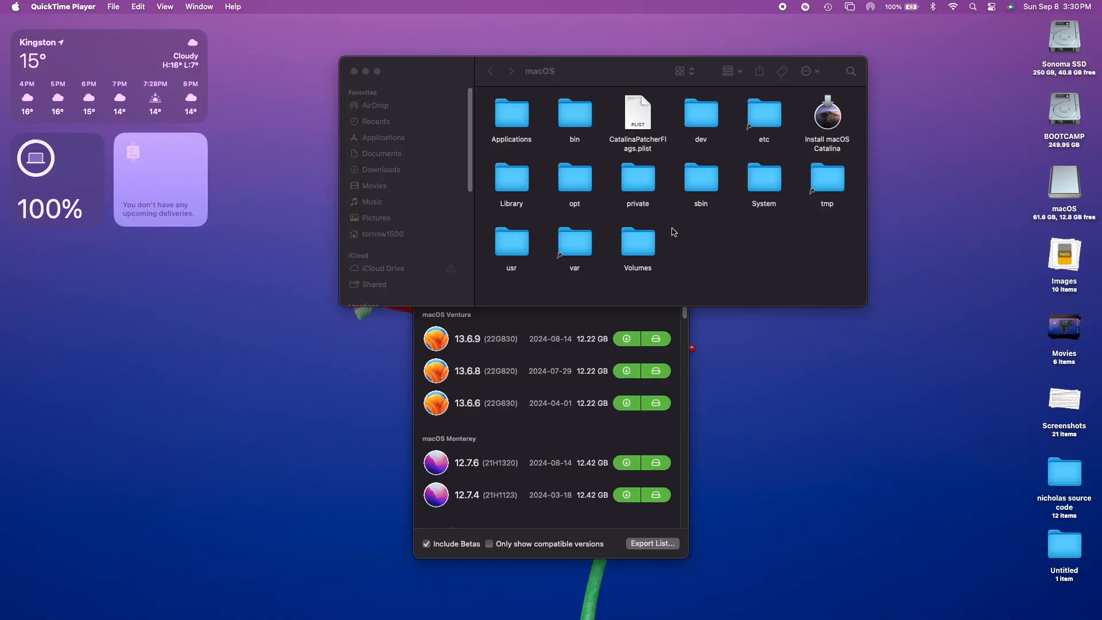
Copy the Safari dict block in Utilities.plist and locate the installers in the drive's Applications folder.
double_click(769, 184)
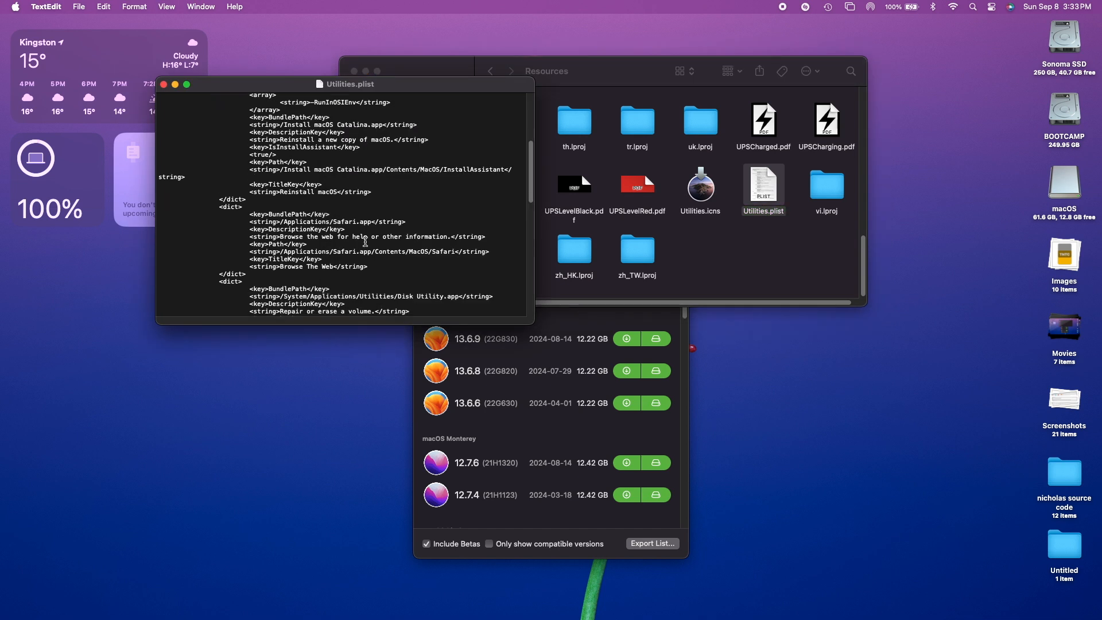
scroll(222, 158, "down", 3)
left_click_drag(220, 164, 321, 240)
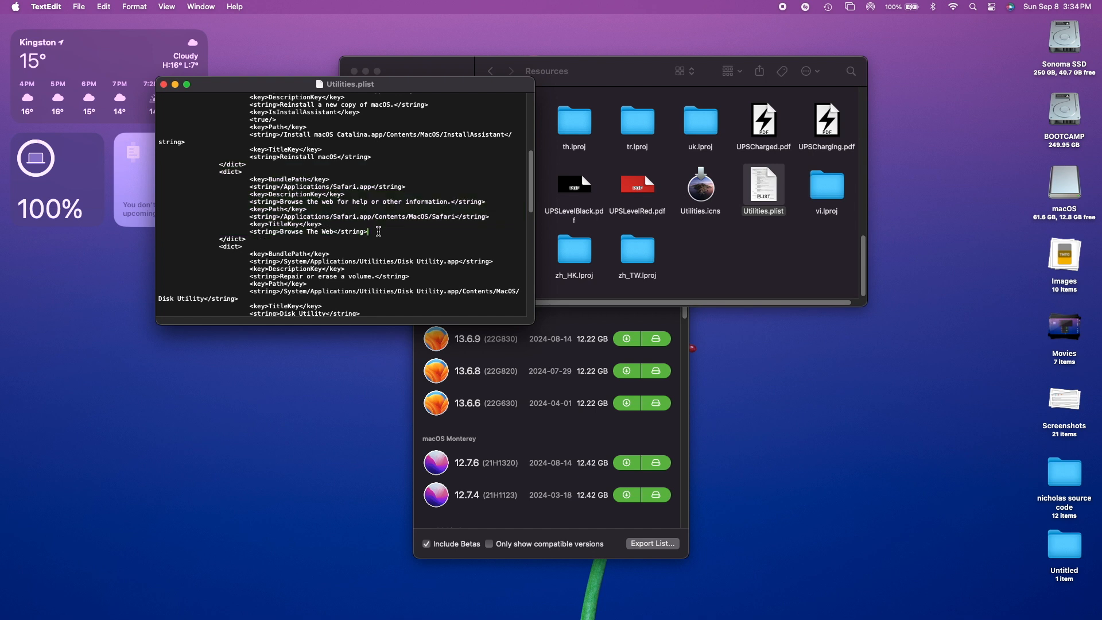
scroll(191, 131, "down", 3)
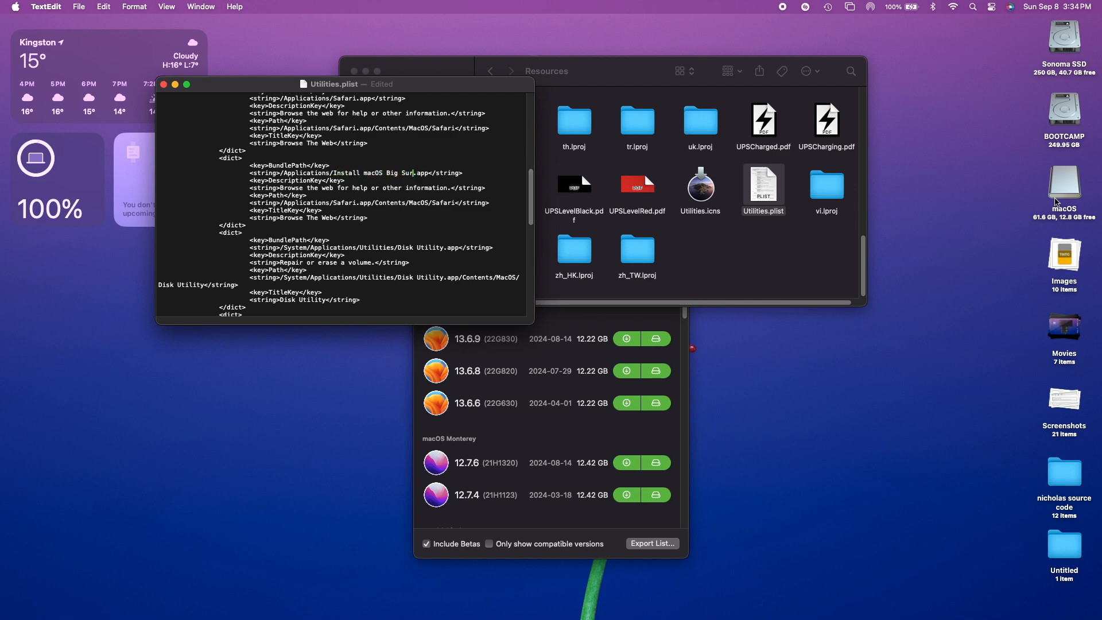
double_click(1064, 183)
double_click(527, 129)
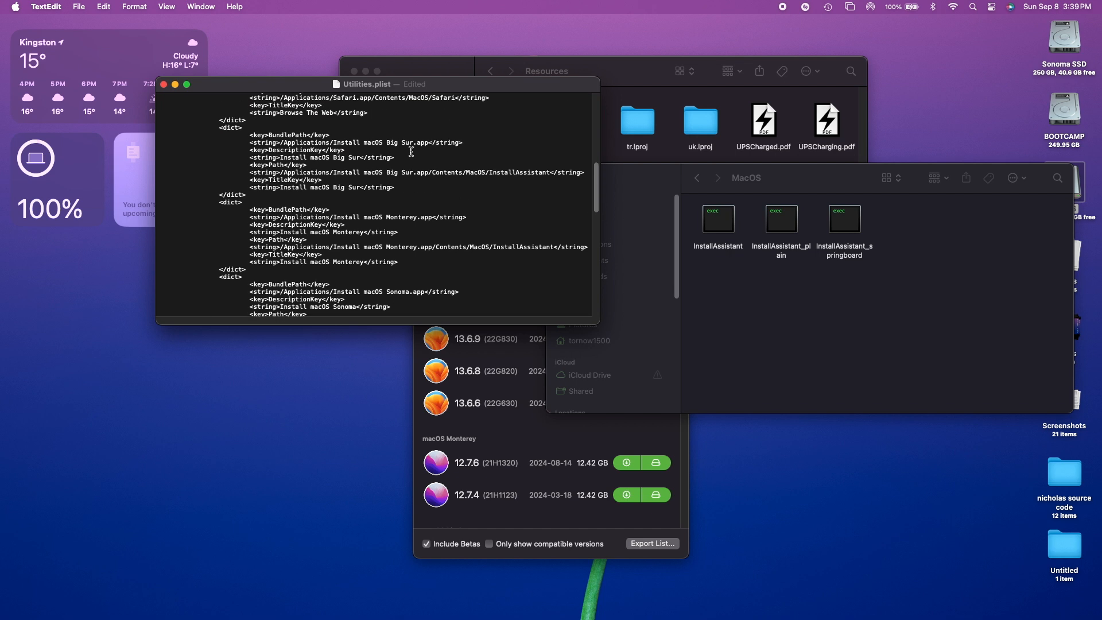
scroll(411, 152, "up", 2)
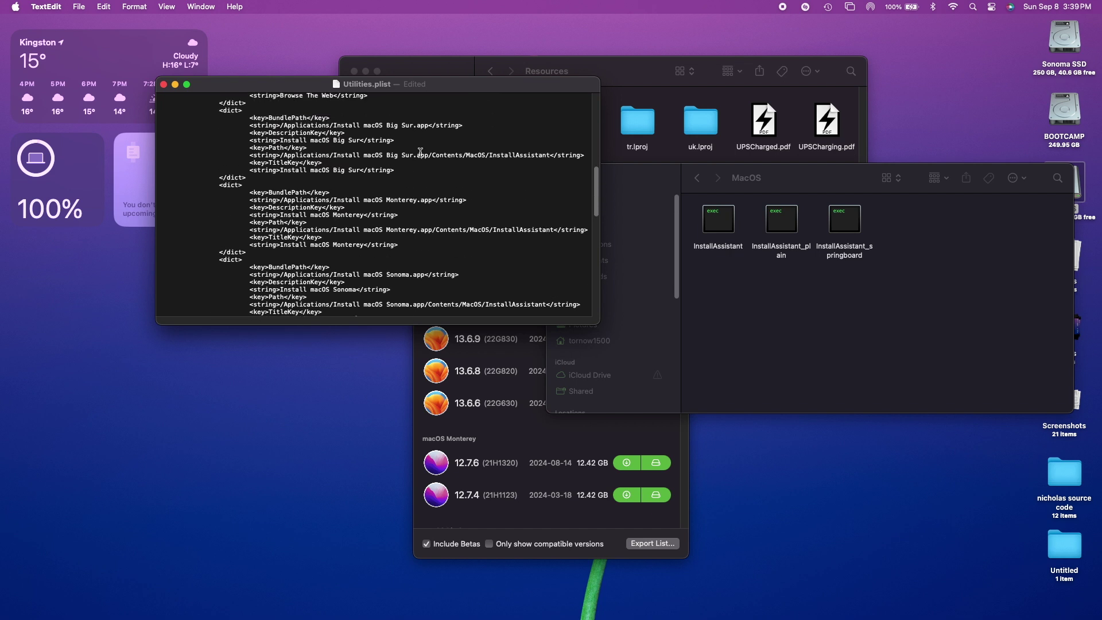
Save Utilities.plist with the new Big Sur, Monterey and Sonoma entries.
left_click(104, 5)
left_click(81, 81)
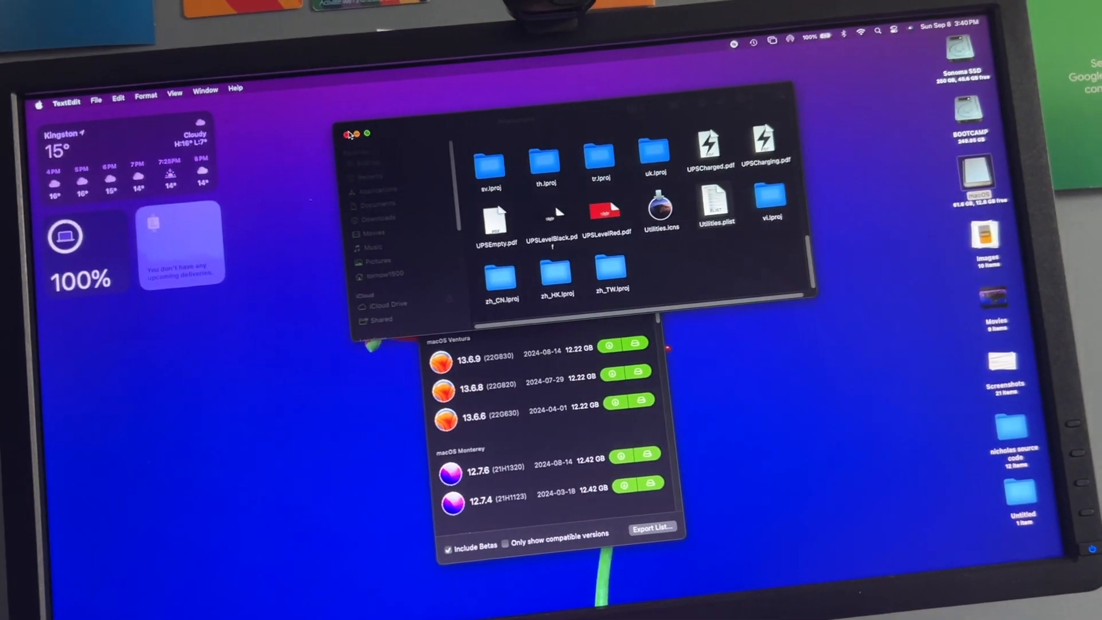
Close the Resources window, quit Mist, and reach the booted stick's installer list.
key("super+w")
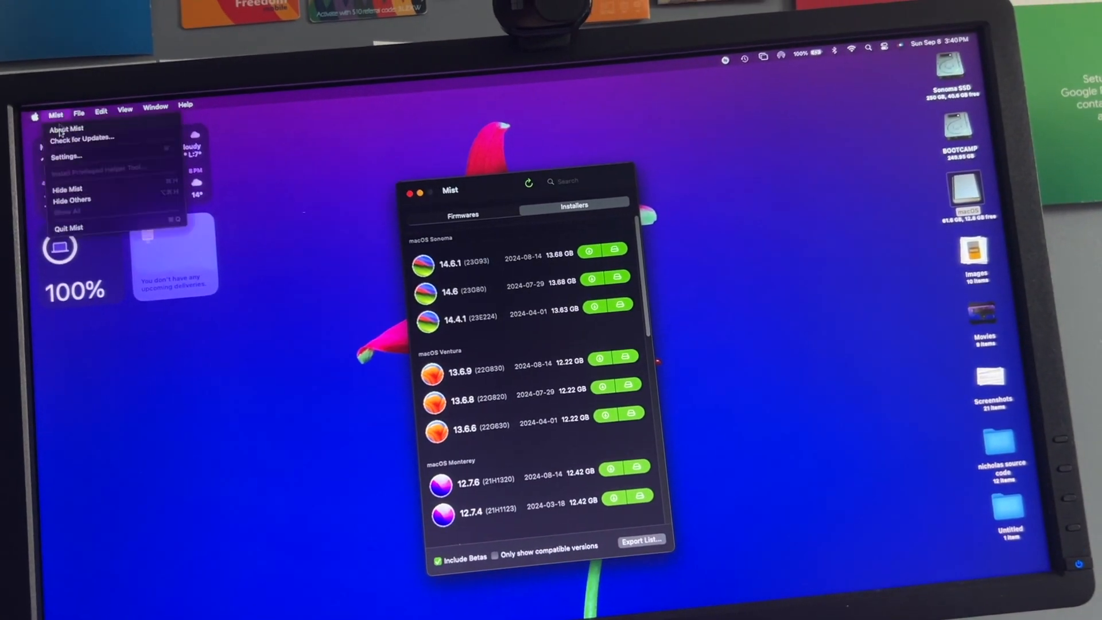
left_click(147, 236)
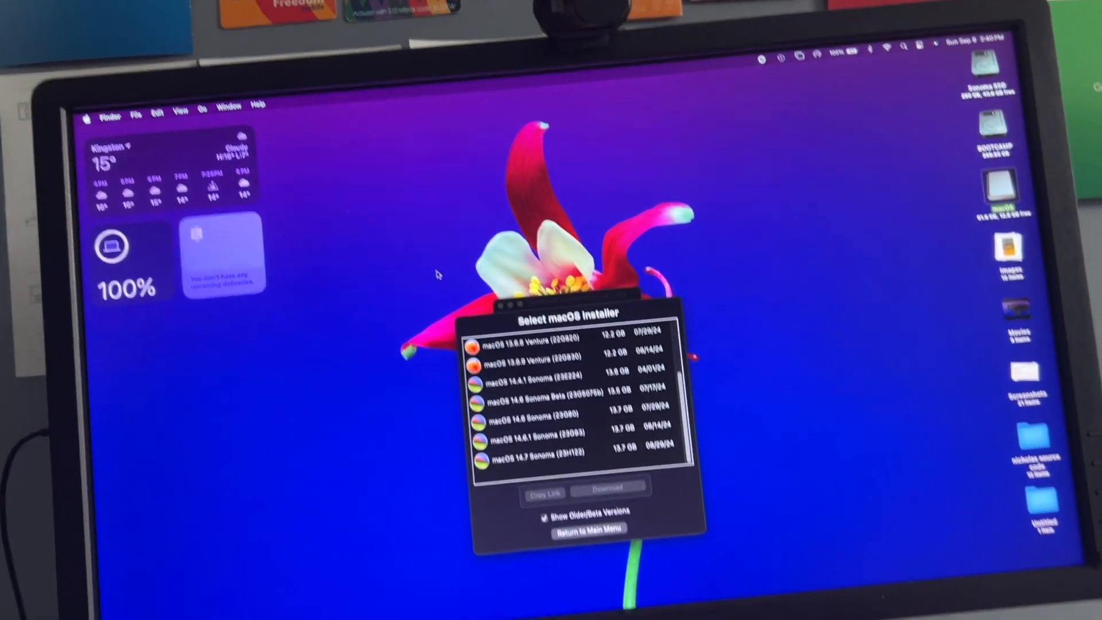
left_click(566, 263)
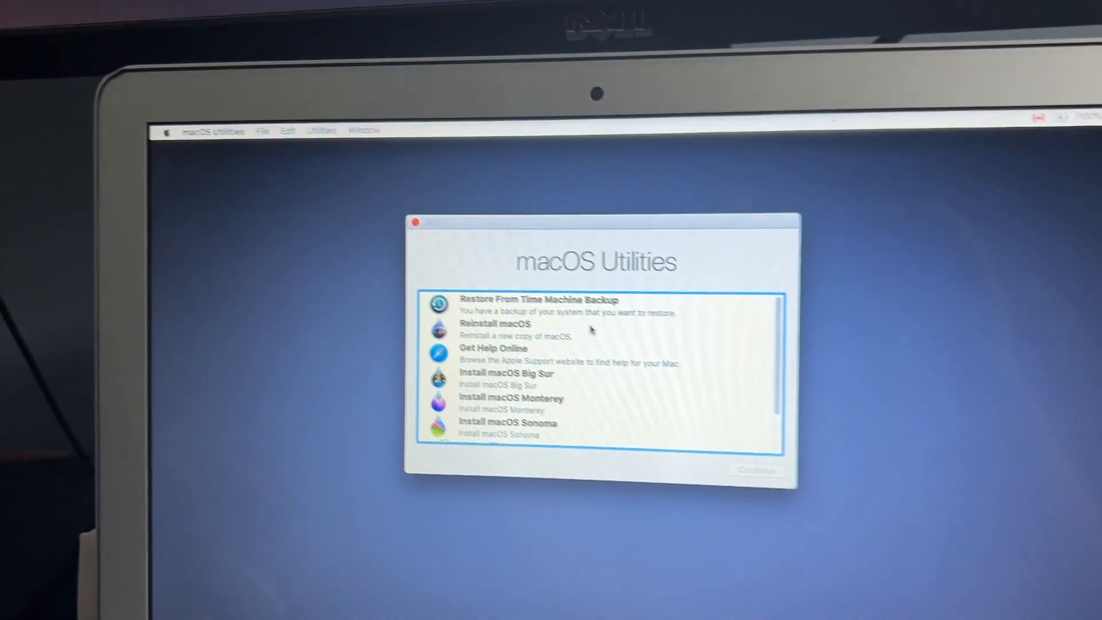
scroll(534, 341, "down", 3)
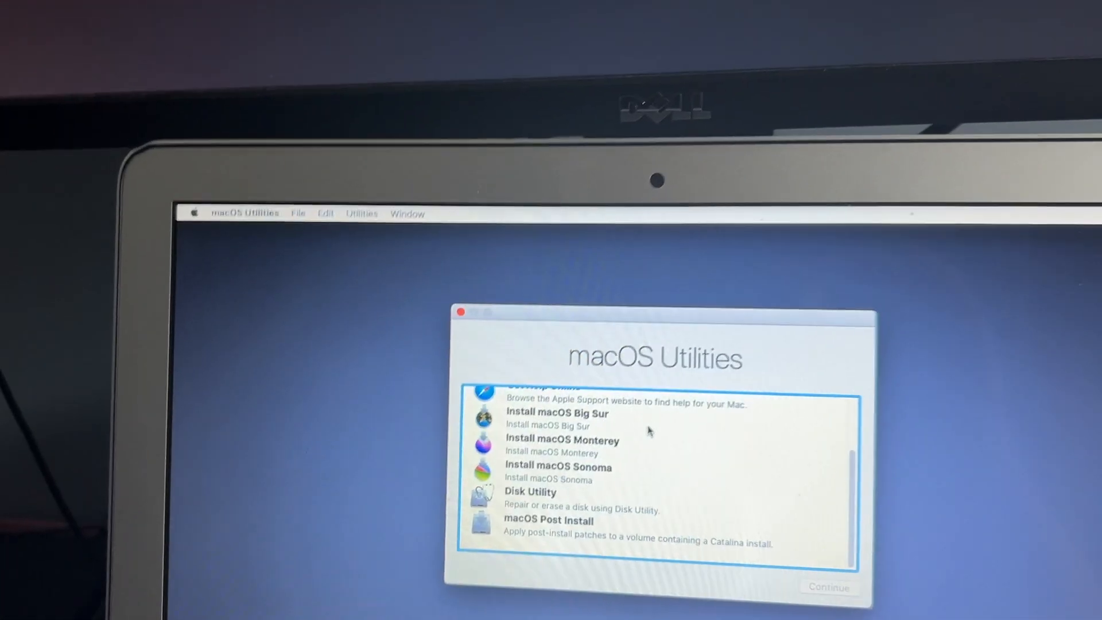
scroll(647, 437, "down", 1)
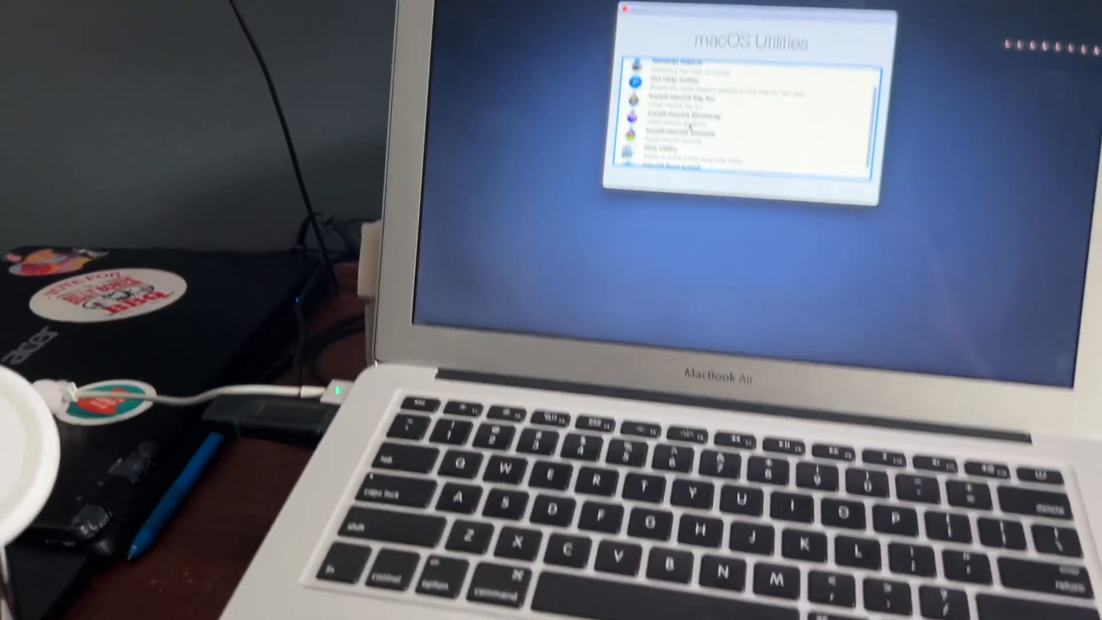
Launch Install macOS Sonoma and dismiss the damaged-installer alert.
left_click(701, 132)
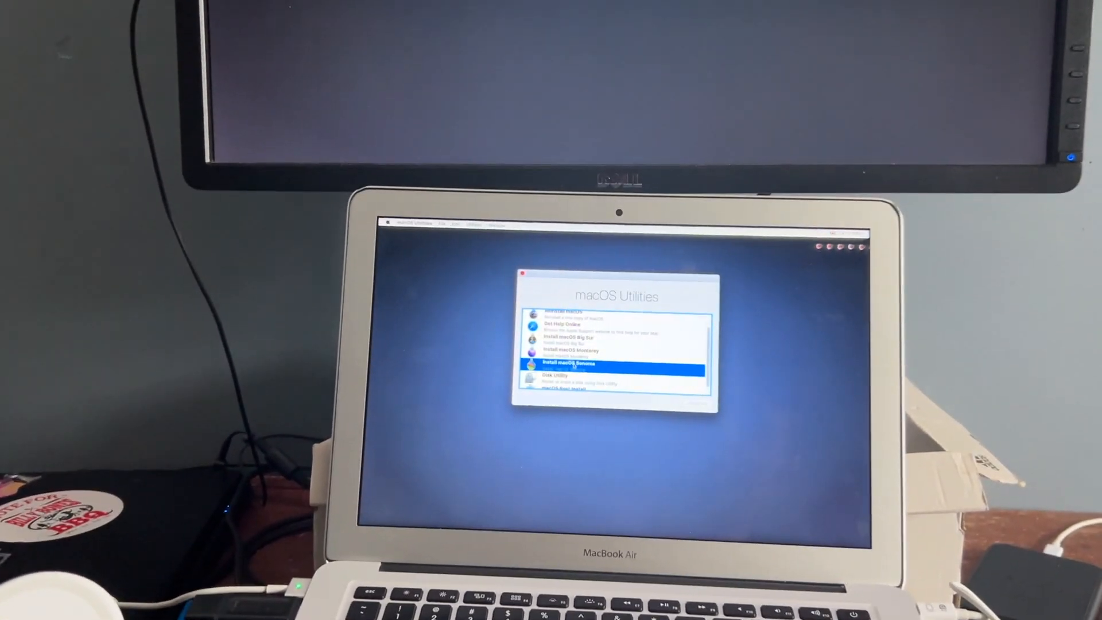
double_click(556, 382)
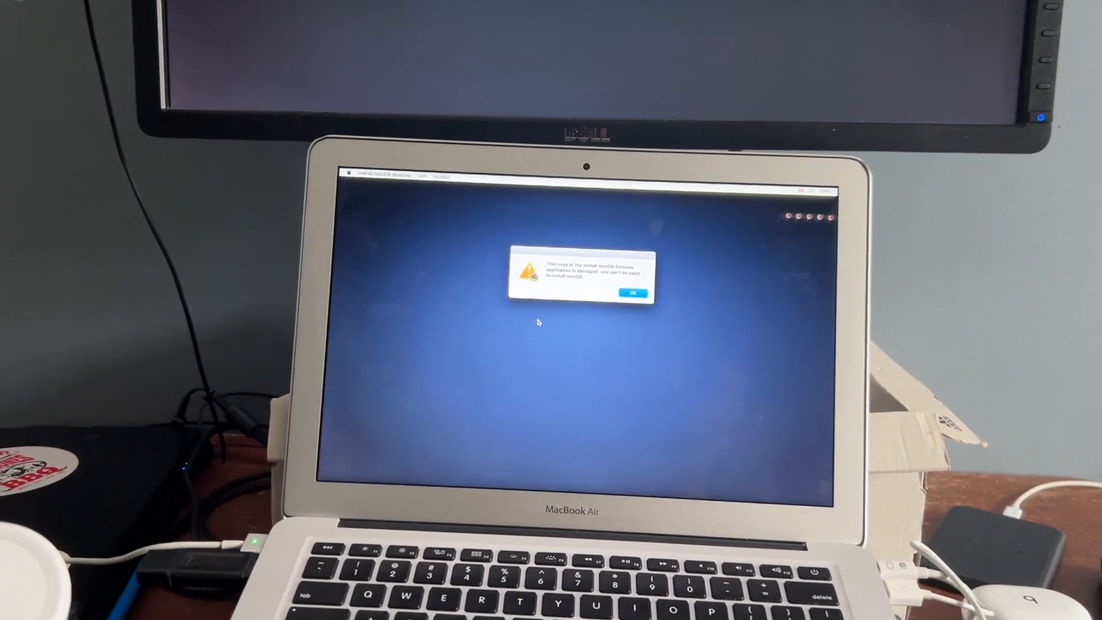
key("Return")
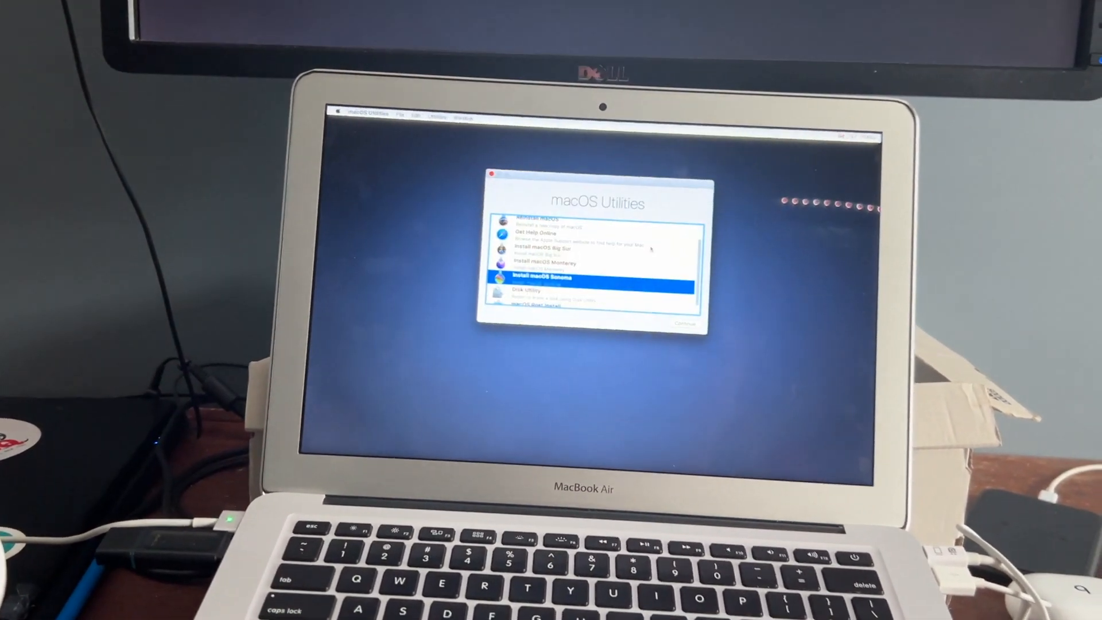
Launch Install macOS Big Sur from the Utilities list to its welcome screen.
left_click(569, 248)
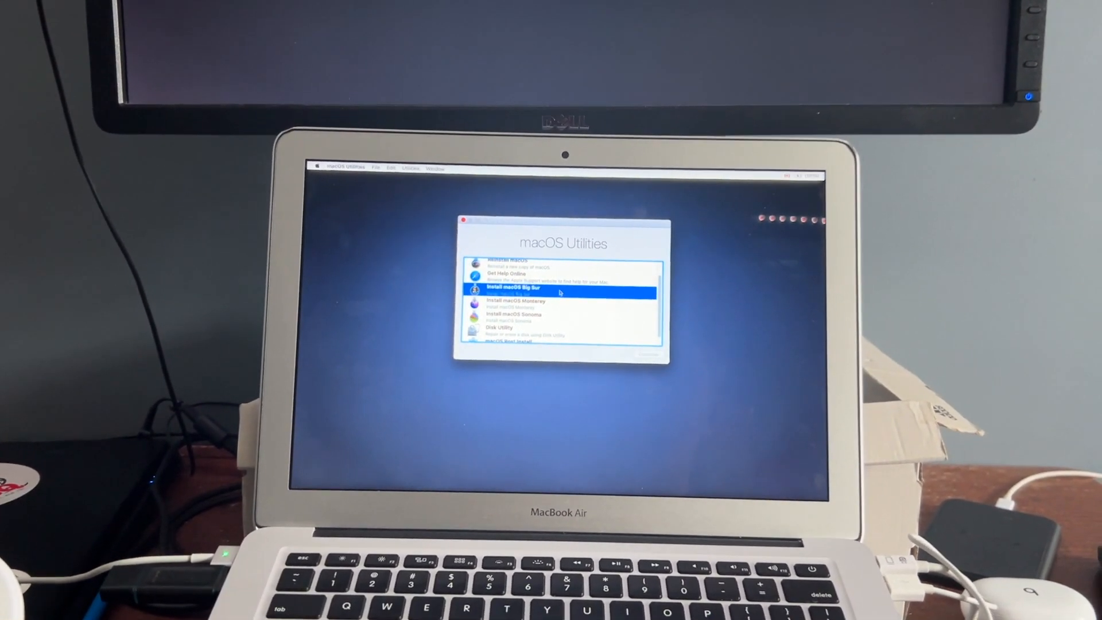
double_click(560, 295)
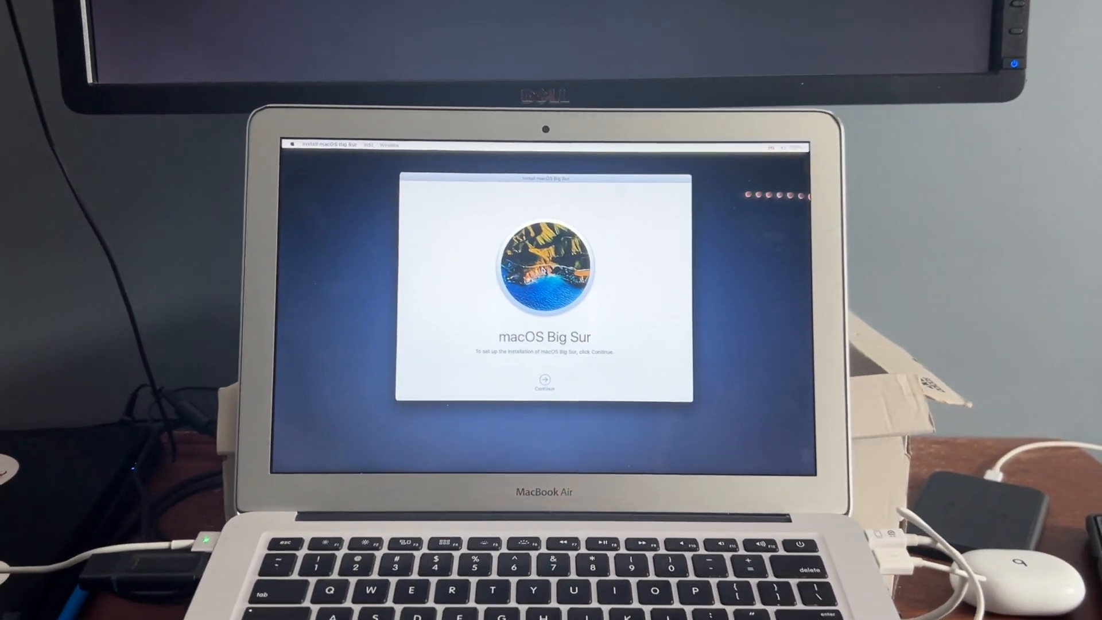